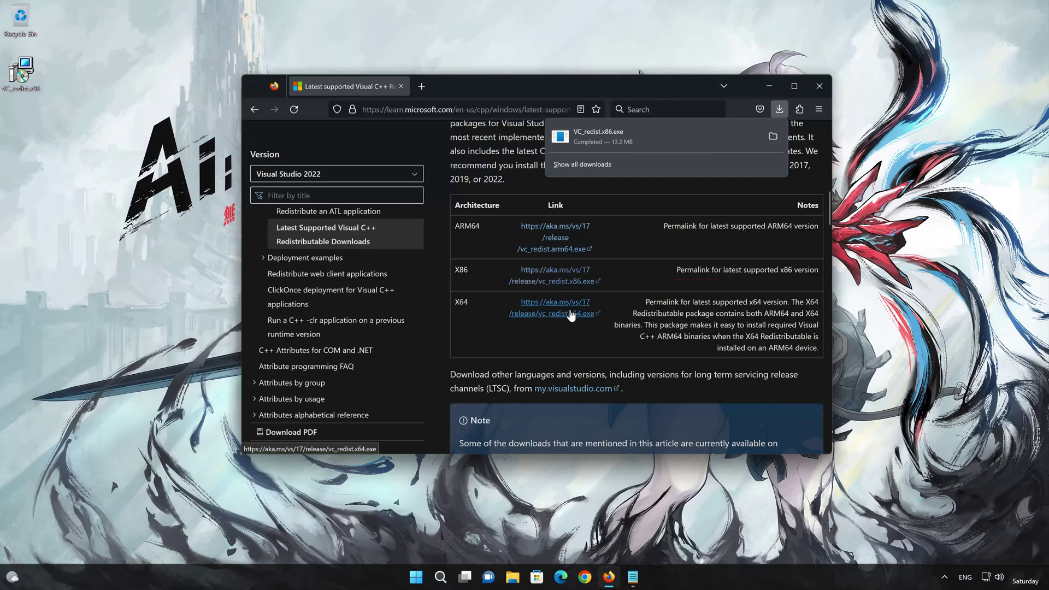
Download the latest supported x64 Visual C++ Redistributable, VC_redist.x64.exe, and close the browser.
click(570, 314)
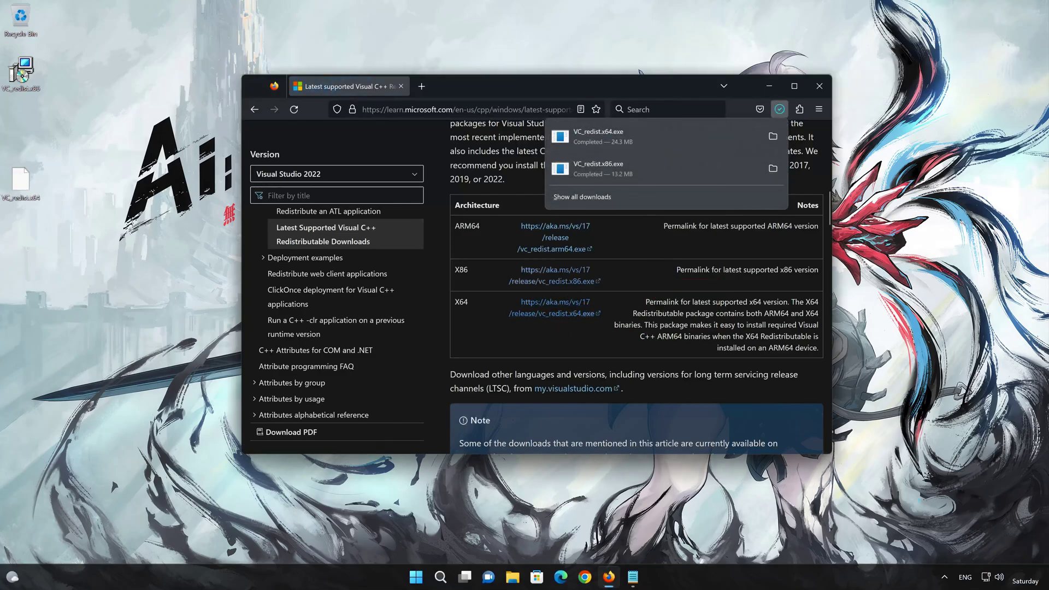
click(820, 86)
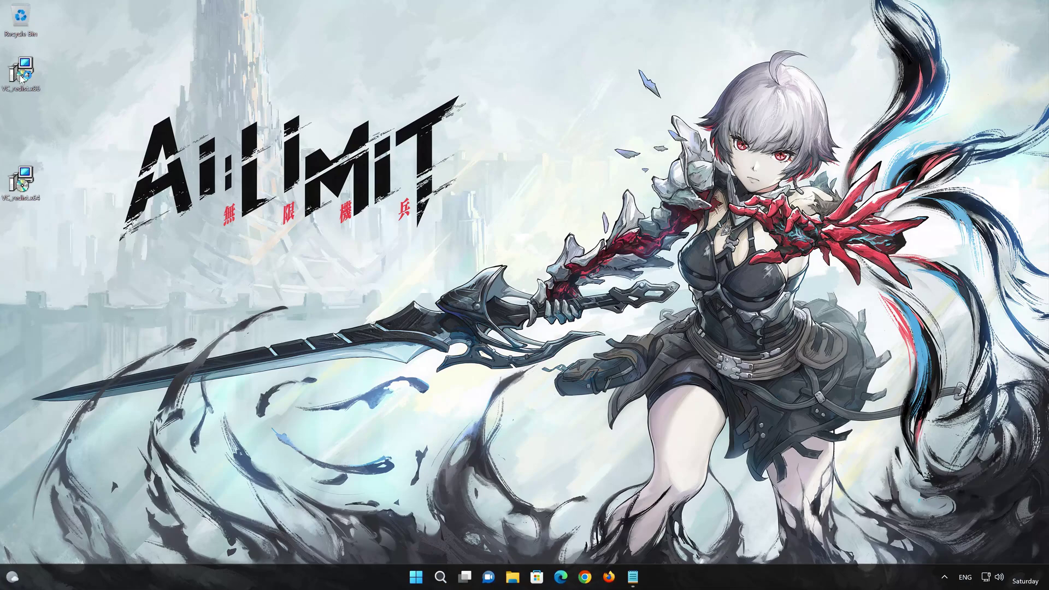
Install the x86 Visual C++ 2015-2022 Redistributable from the desktop, accepting the licence terms and allowing device changes, and close the installer.
double_click(21, 78)
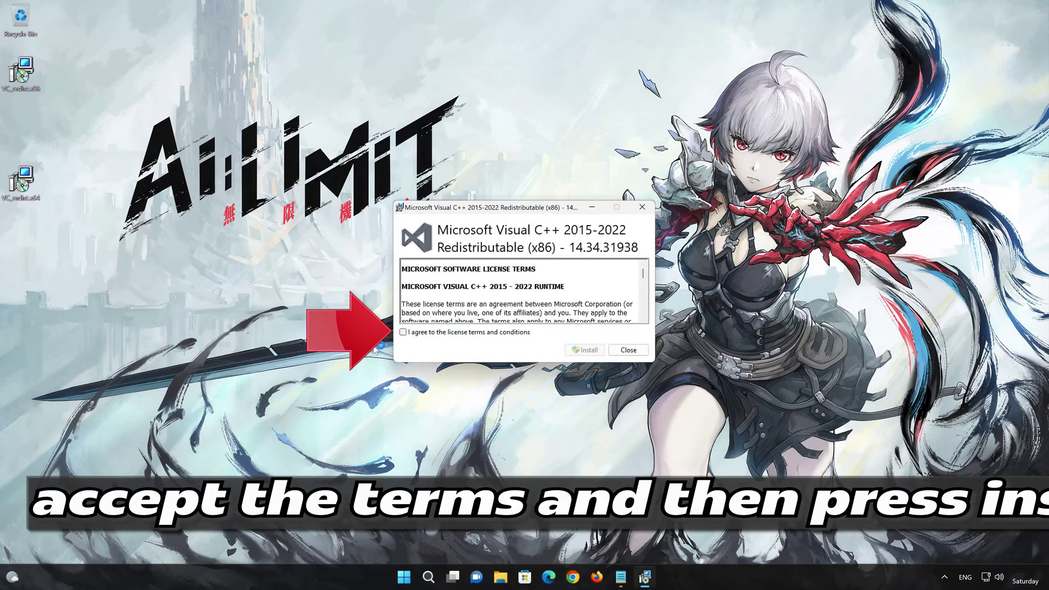
click(403, 332)
click(586, 354)
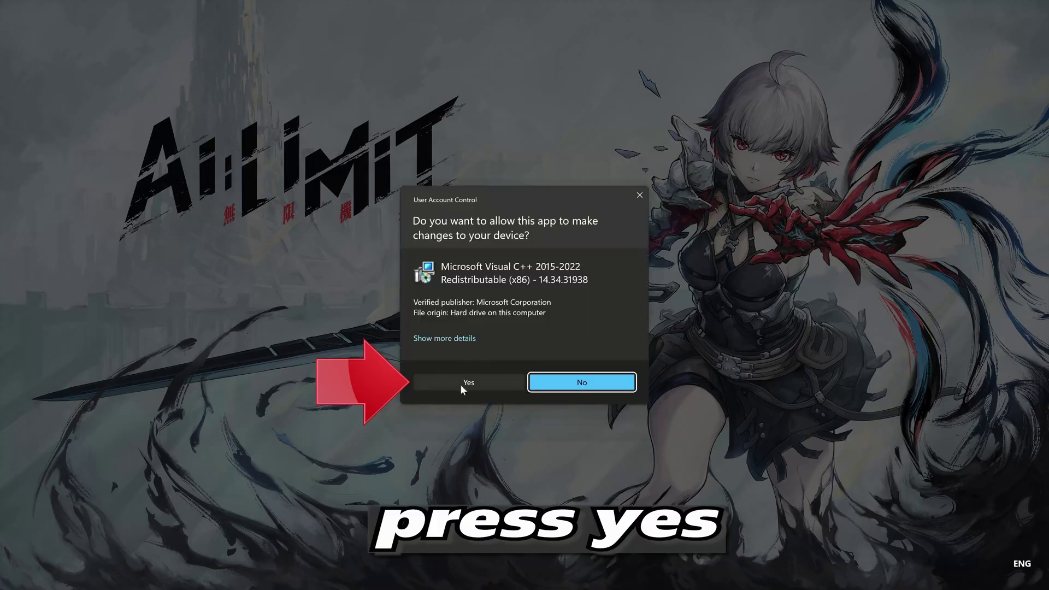
click(465, 385)
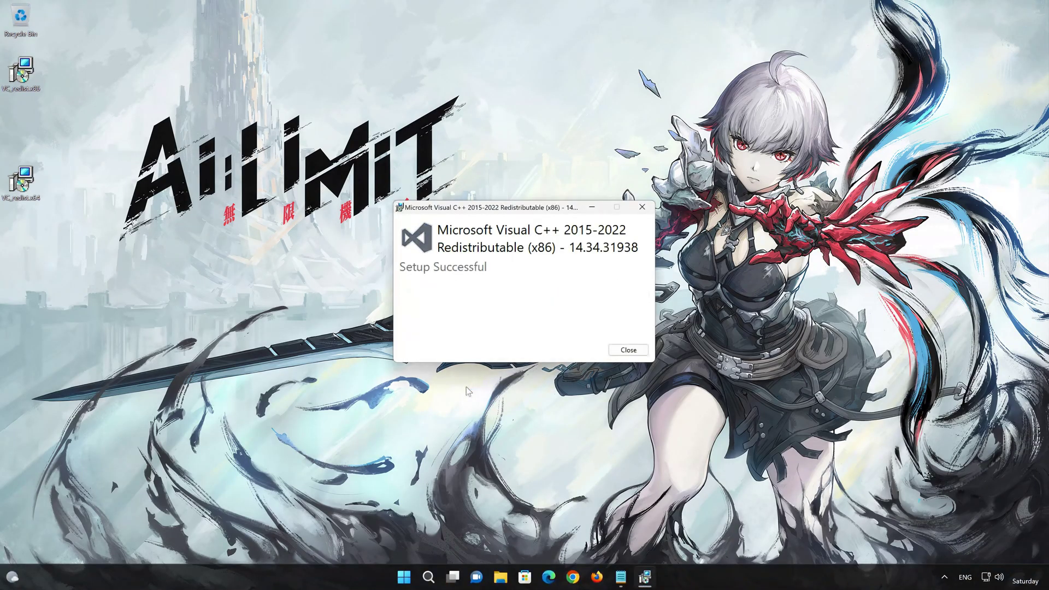
click(628, 349)
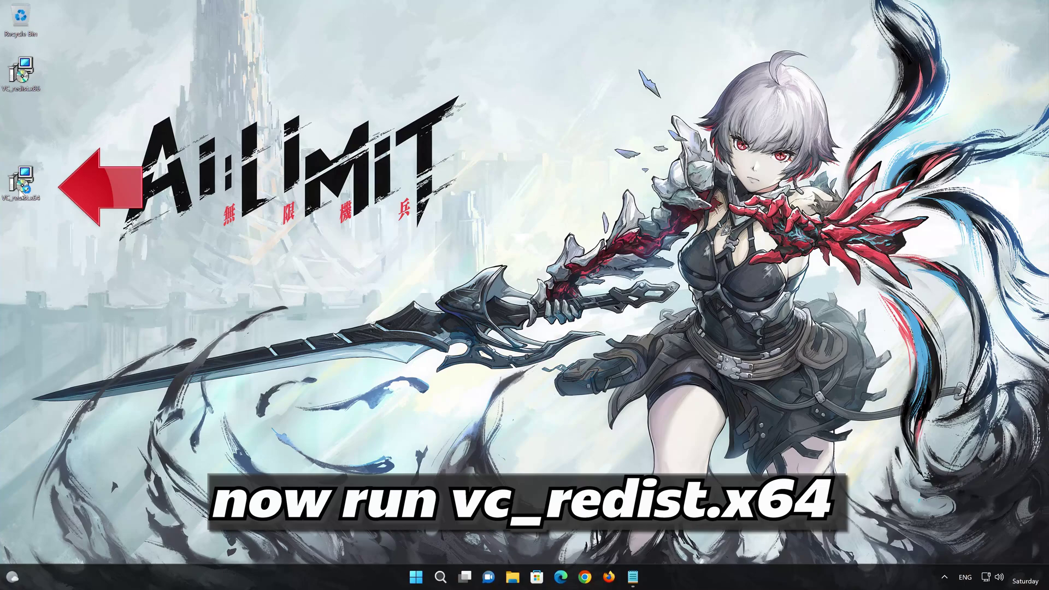
Install the x64 Visual C++ 2015-2022 Redistributable from the desktop, accepting the licence terms and allowing device changes, and close the installer.
double_click(20, 188)
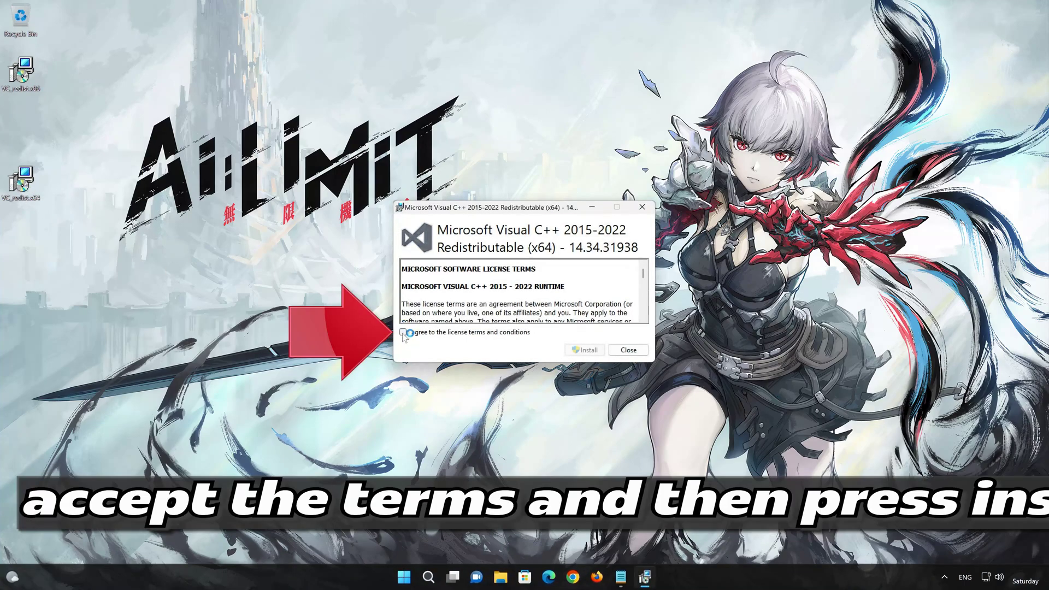
click(403, 332)
click(590, 350)
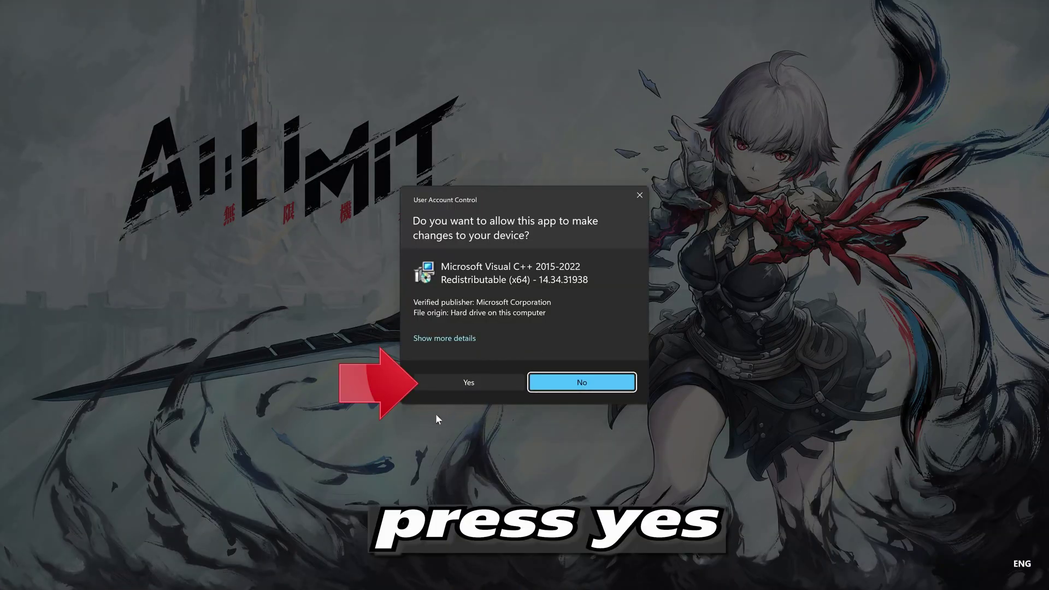
click(463, 382)
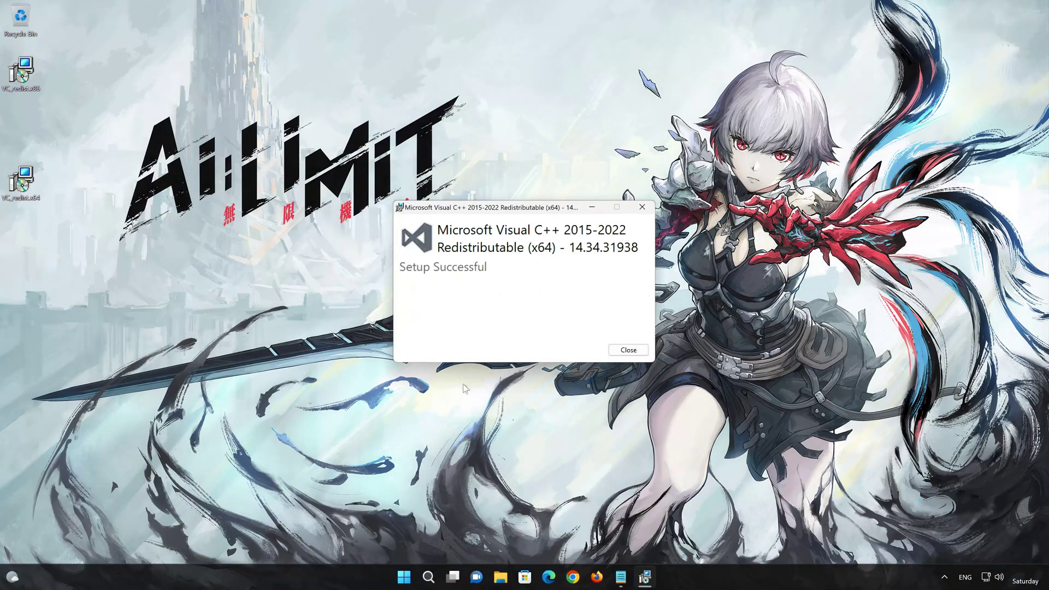
click(627, 350)
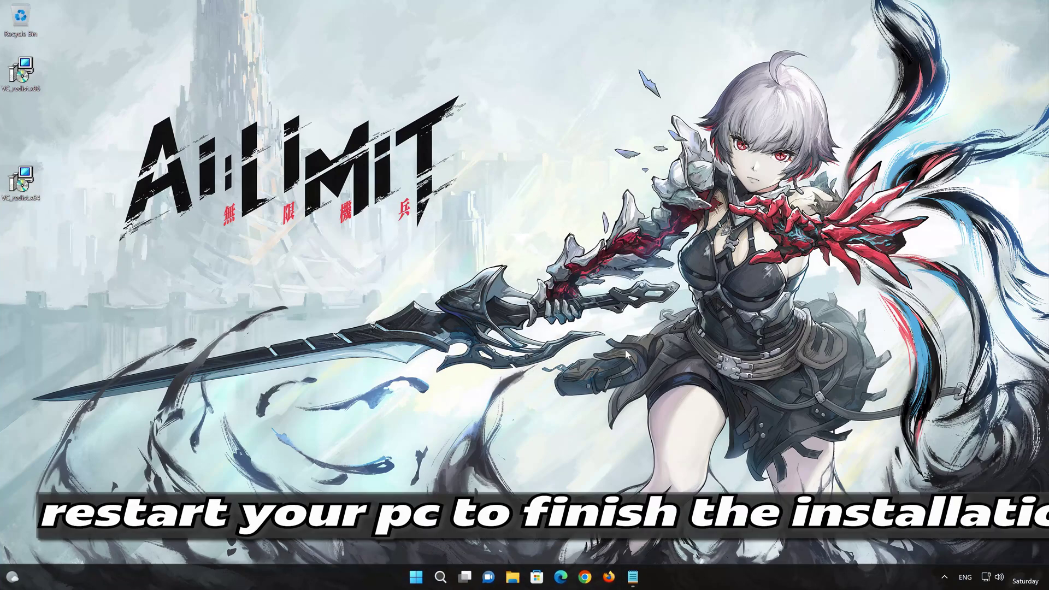
Restart the PC, proceeding anyway despite the open Notepad.
click(415, 576)
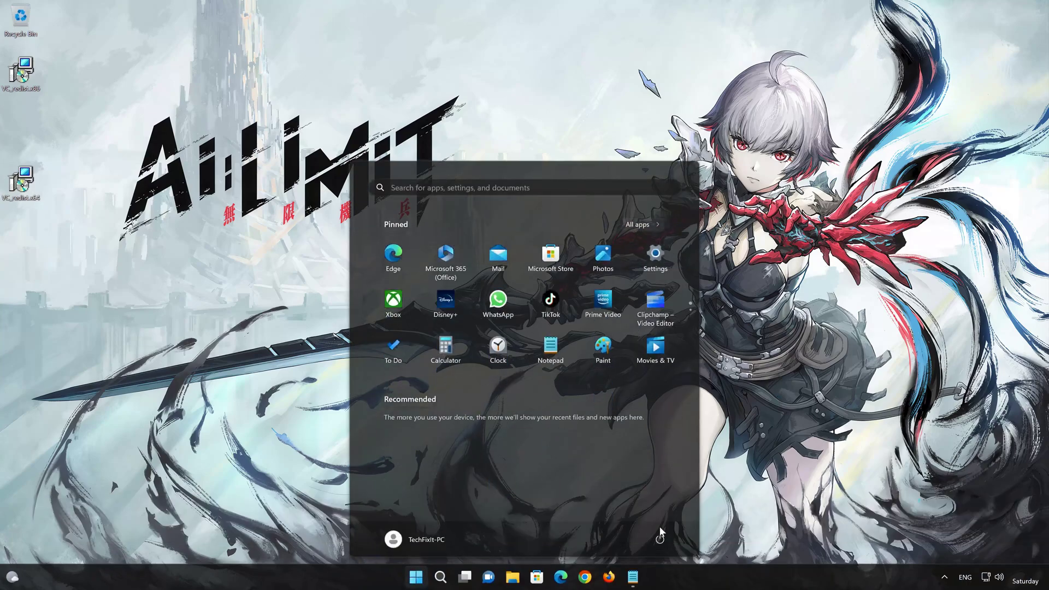
click(659, 539)
click(665, 517)
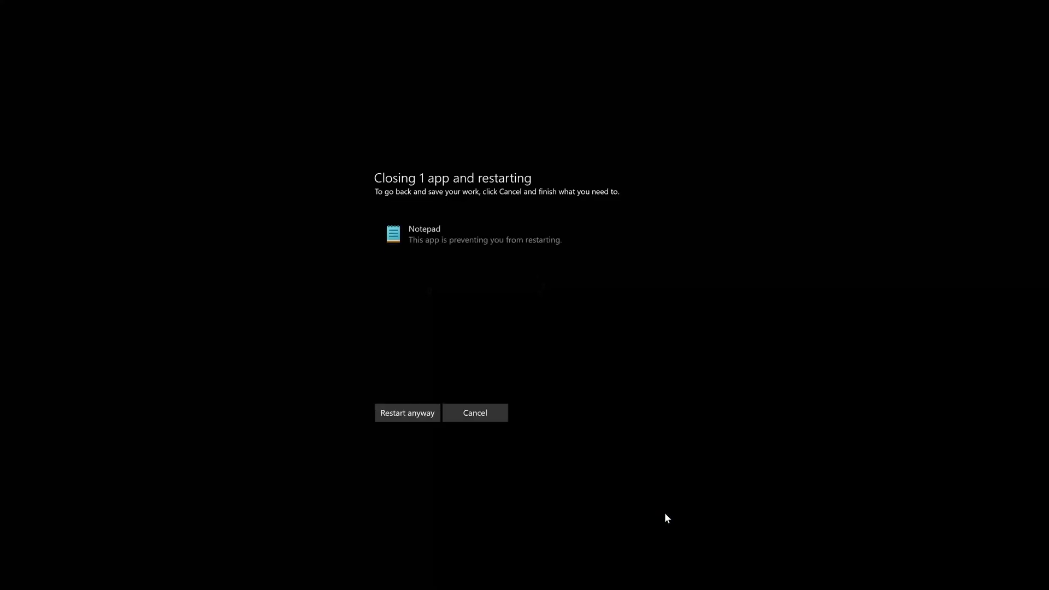
click(399, 413)
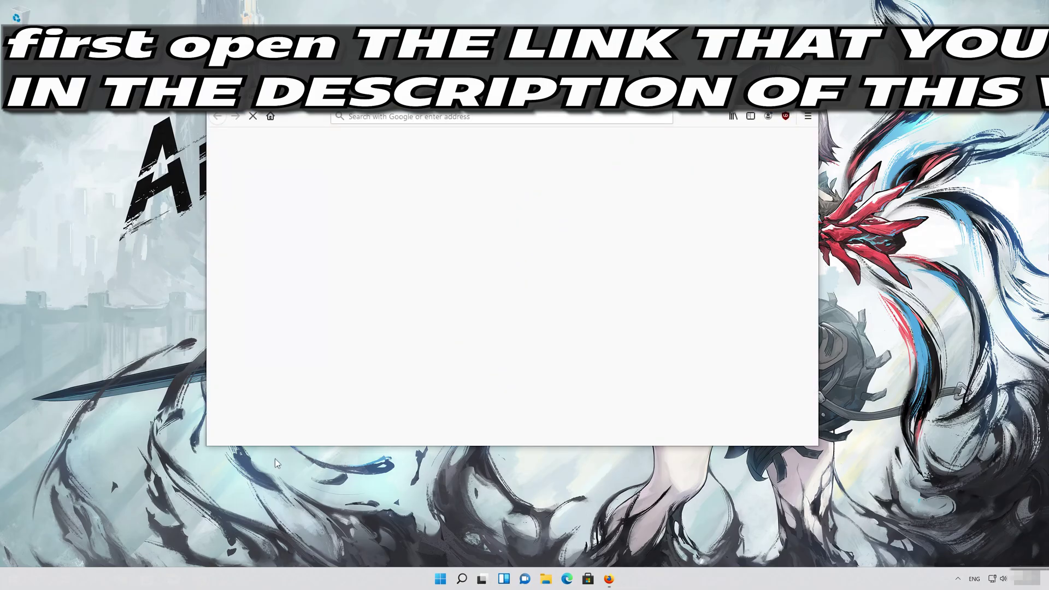
Open the copied Microsoft link to the DirectX Software Development Kit, save dxsdk_aug2006.exe, and close the browser.
right_click(452, 118)
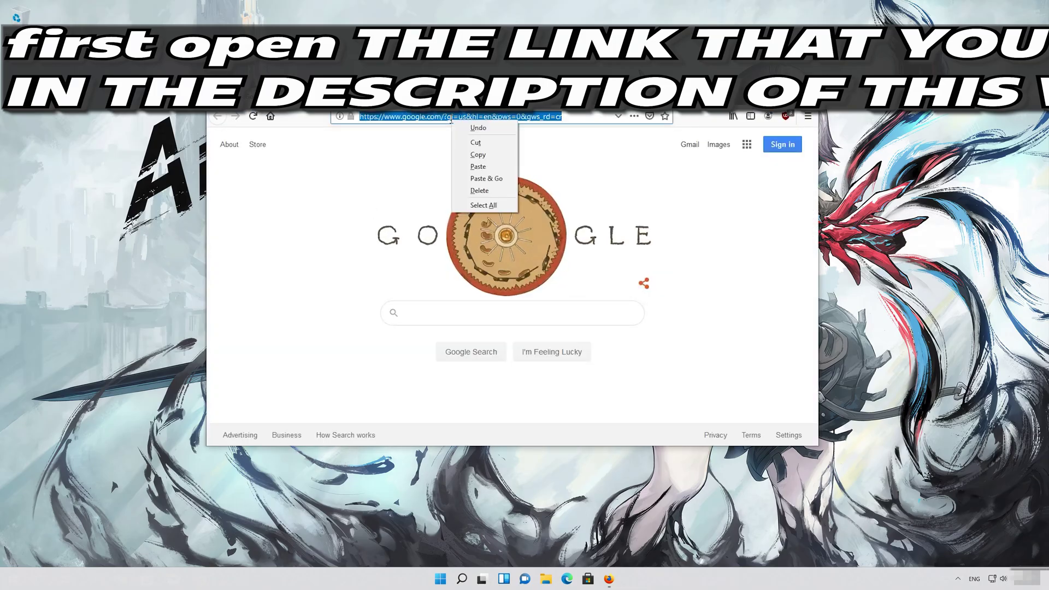
click(480, 176)
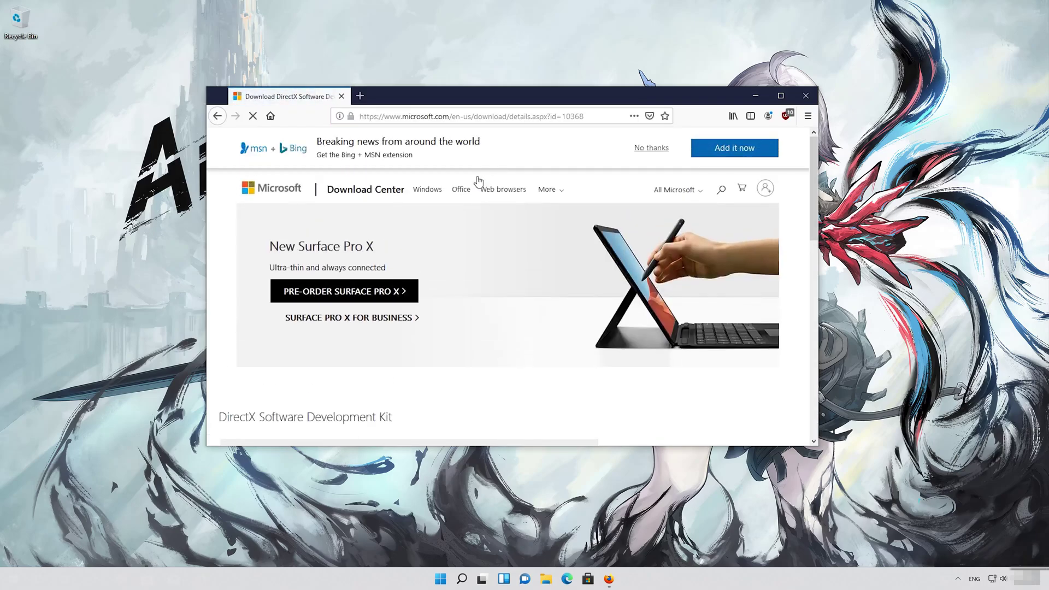
scroll(474, 221, down, 4)
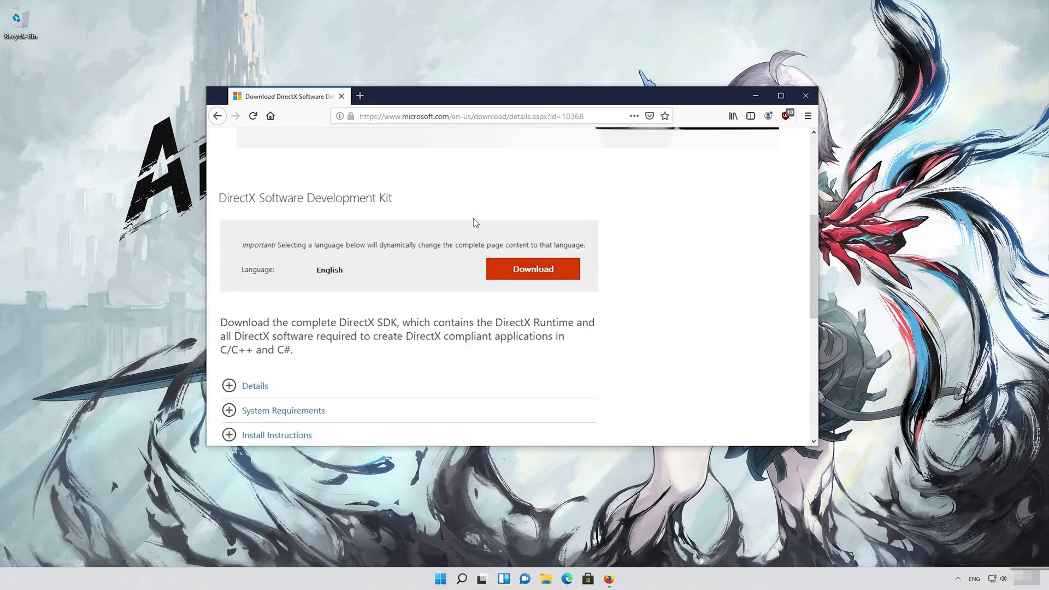
click(539, 273)
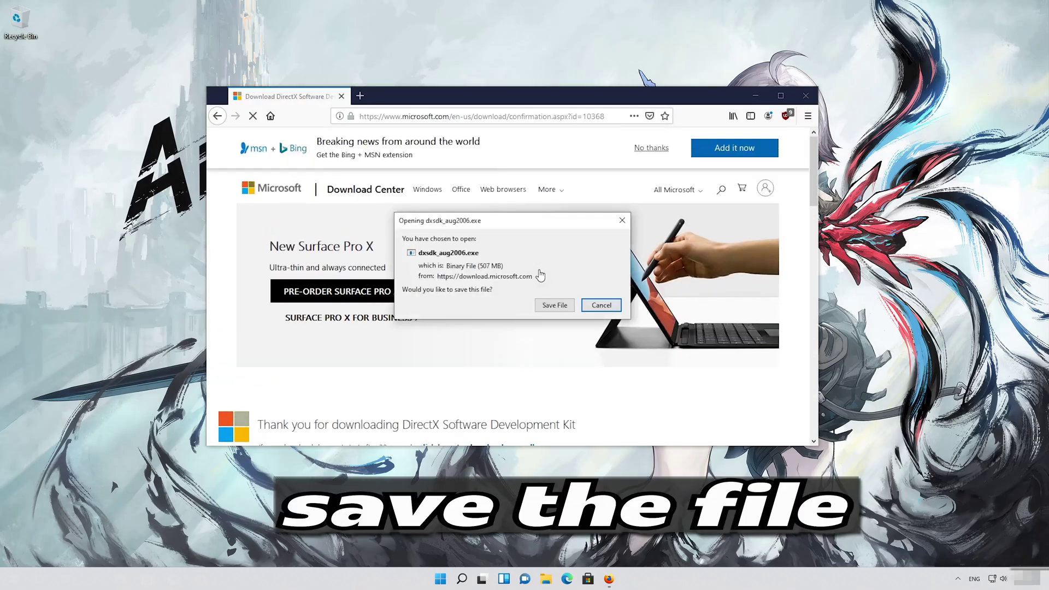
click(554, 305)
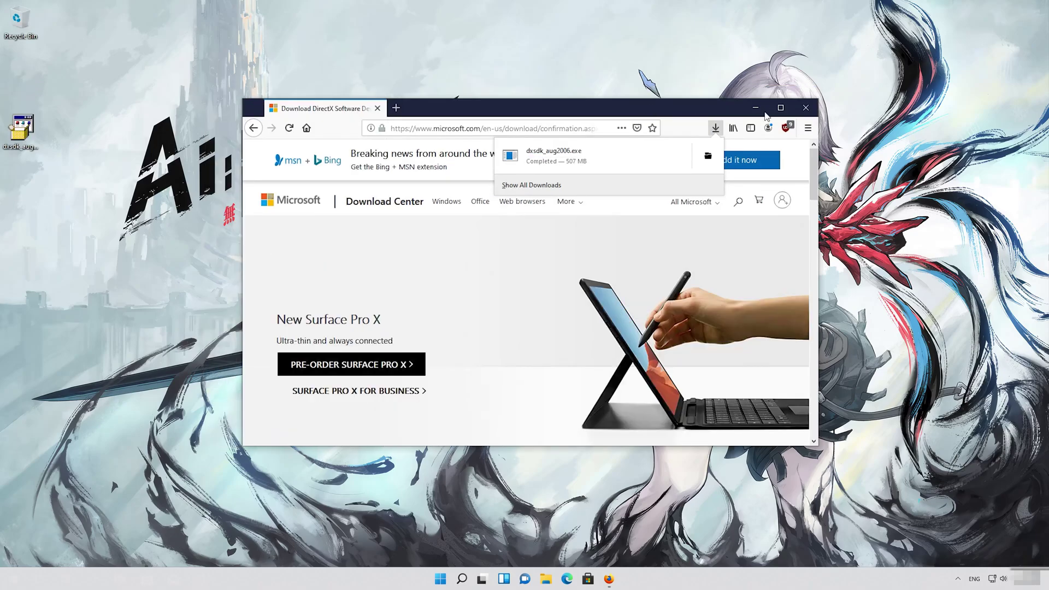
click(806, 108)
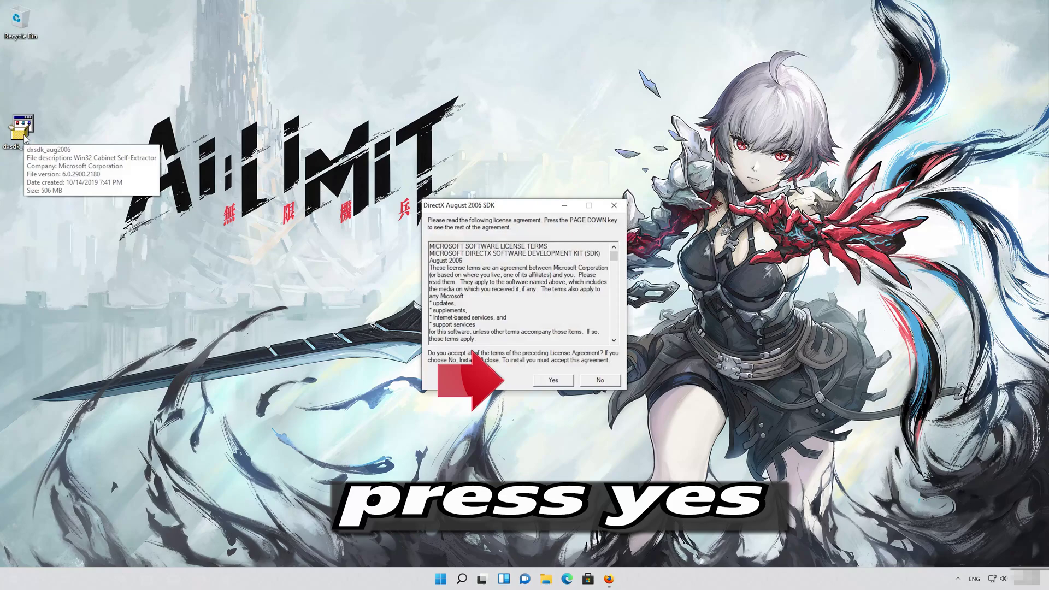
Accept the DirectX August 2006 SDK licence, unzip its files to the default temp folder, and allow the DirectX SDK setup to make changes.
click(553, 380)
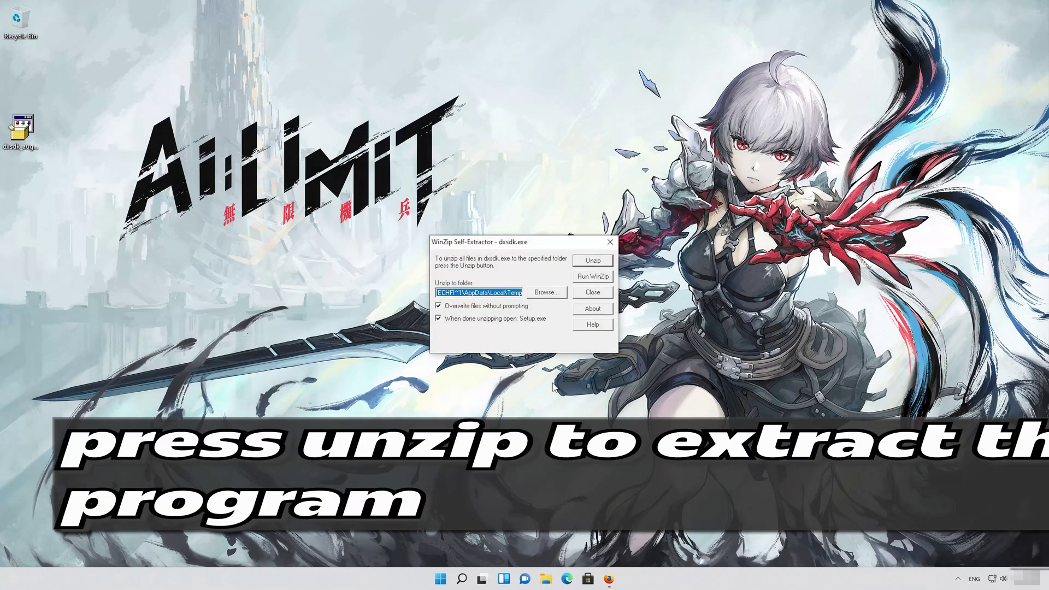
click(594, 263)
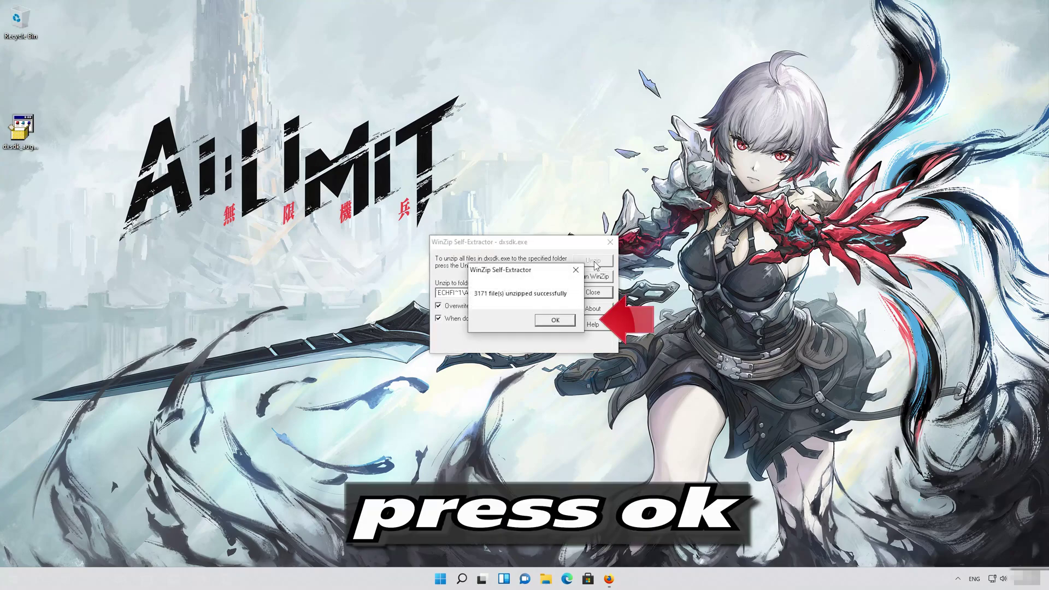
click(559, 322)
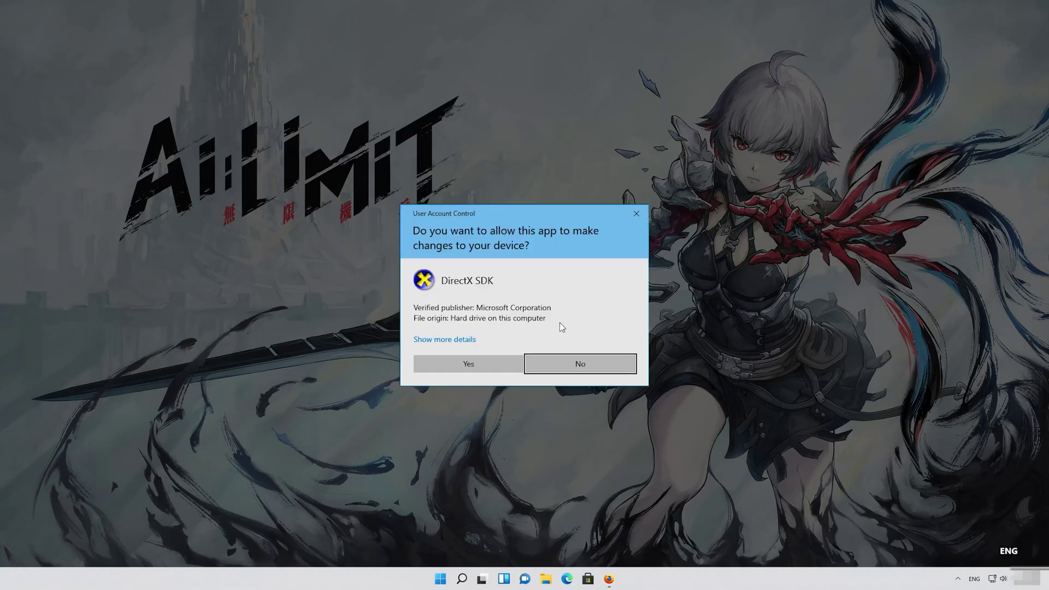
click(477, 365)
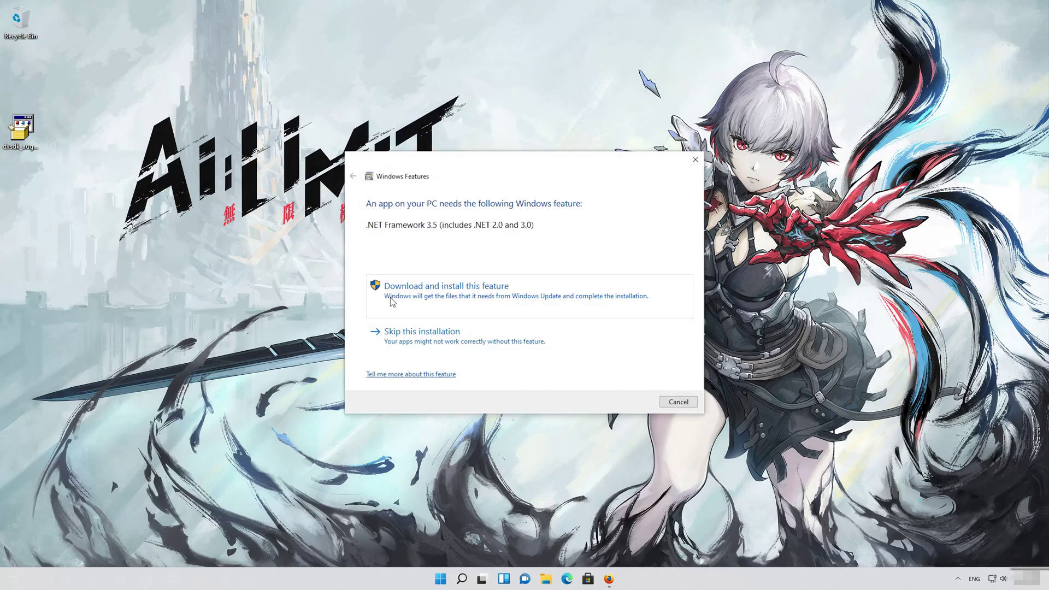
Download and install the .NET Framework 3.5 feature, and agree to the Microsoft .NET Framework 1.1 licence.
click(391, 302)
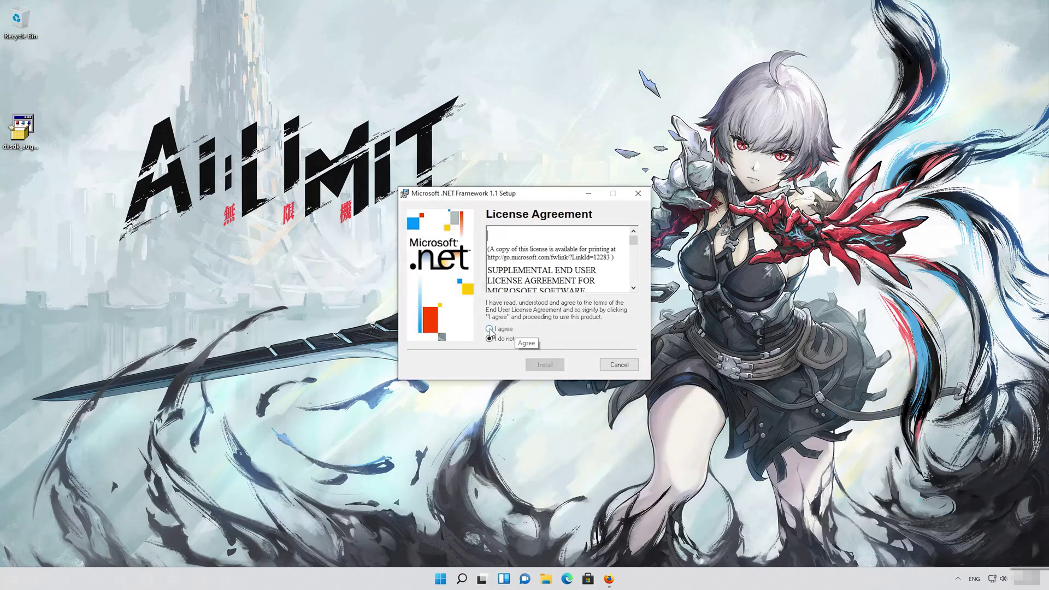
click(489, 329)
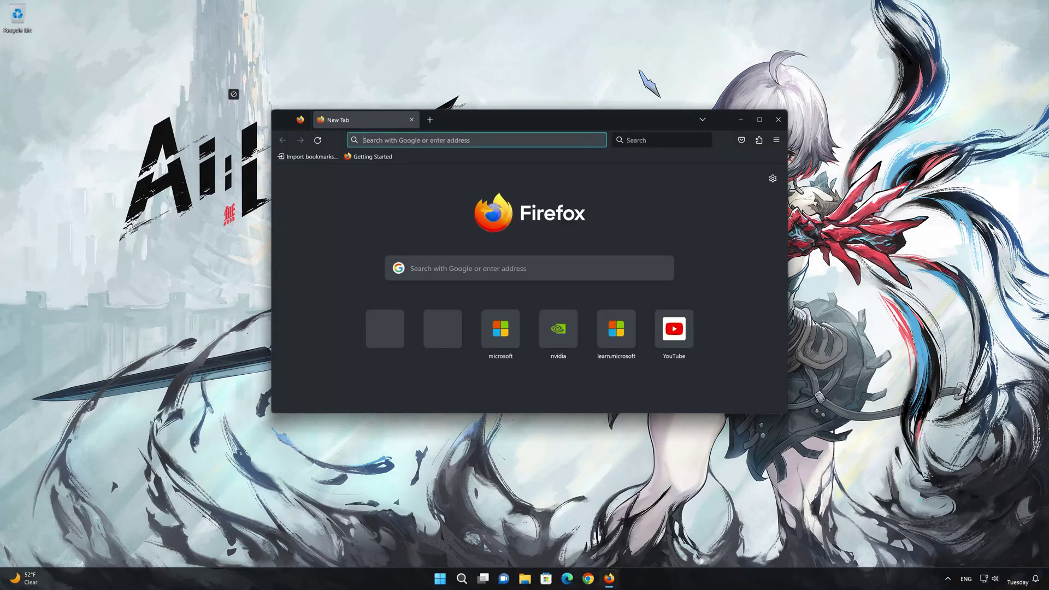
right_click(473, 139)
click(488, 212)
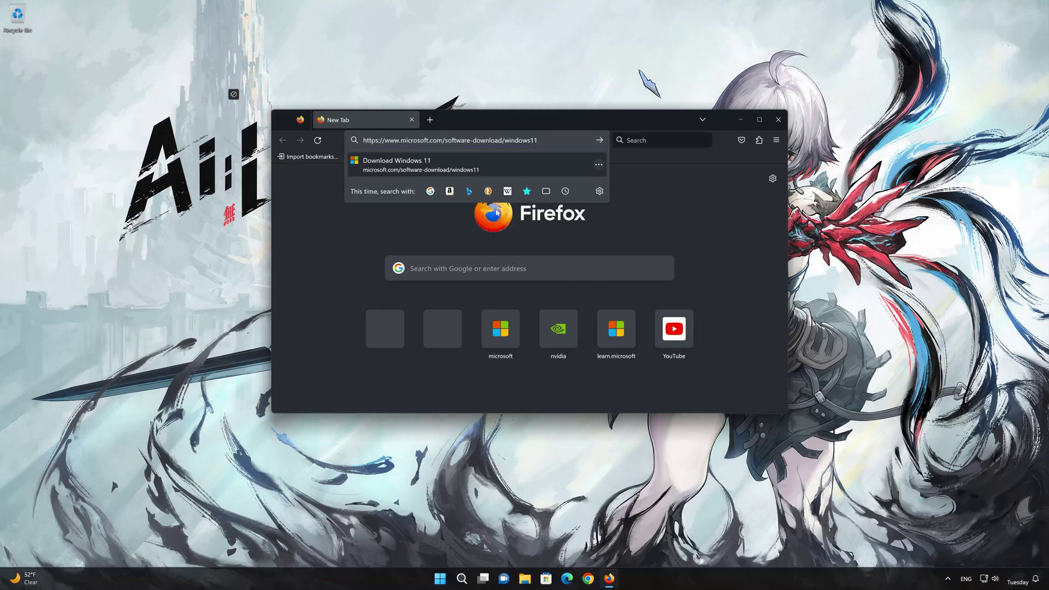
key(Return)
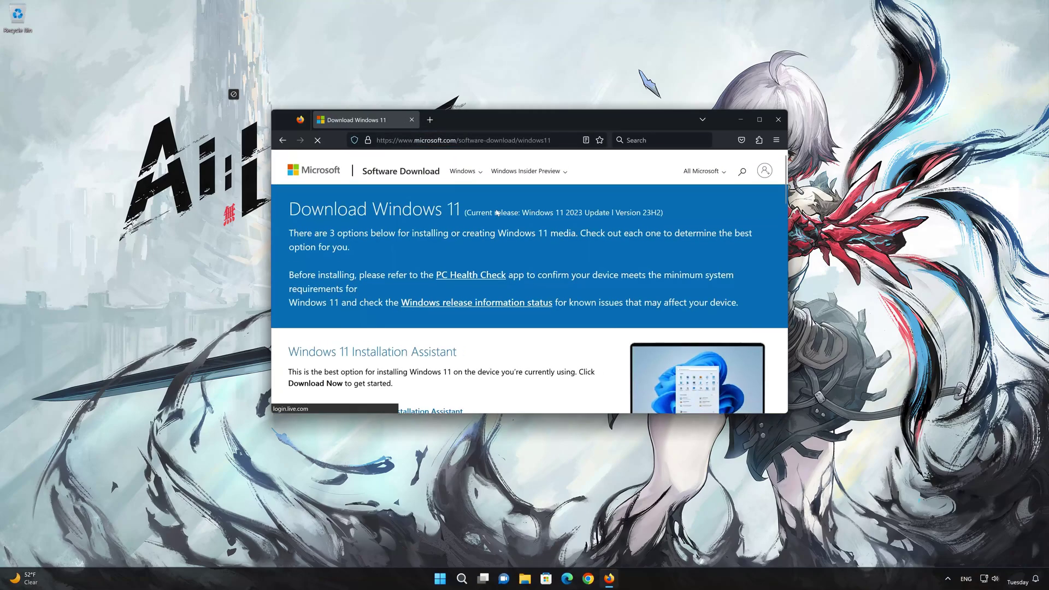
scroll(496, 213, down, 5)
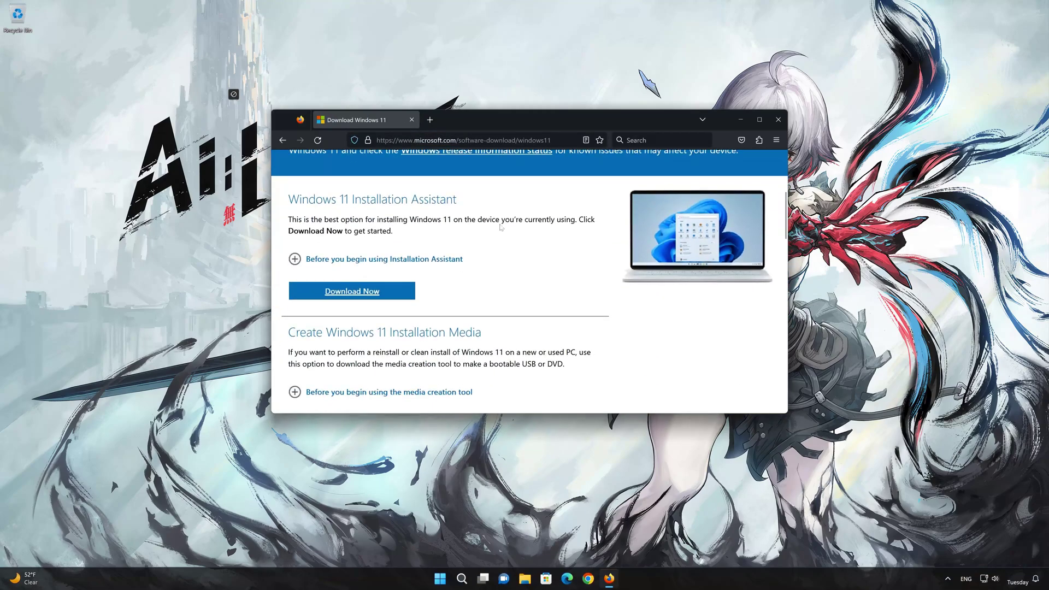
scroll(500, 227, down, 5)
scroll(500, 228, up, 2)
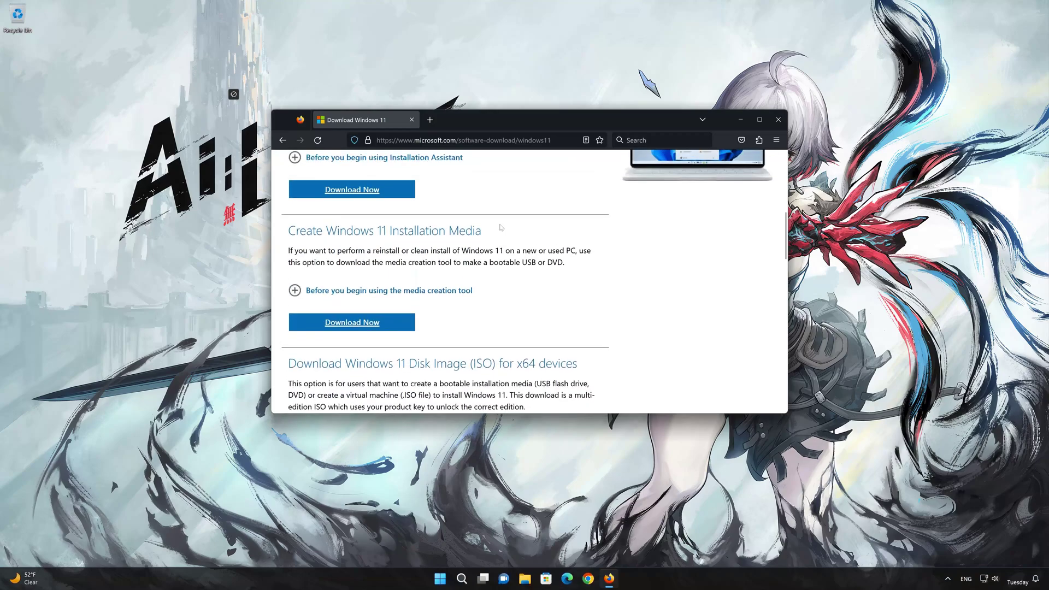
click(364, 325)
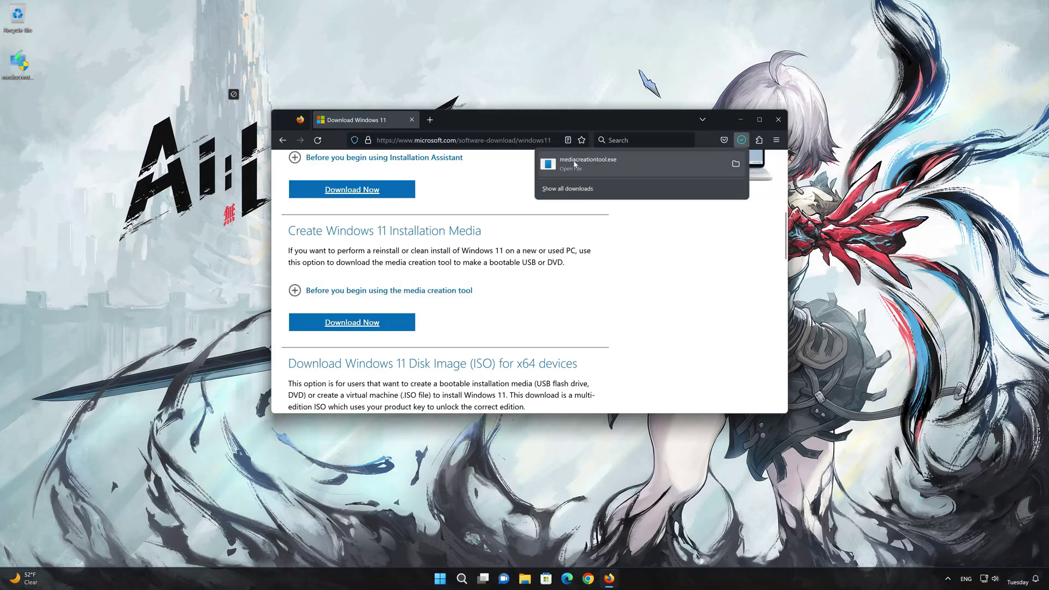
click(778, 119)
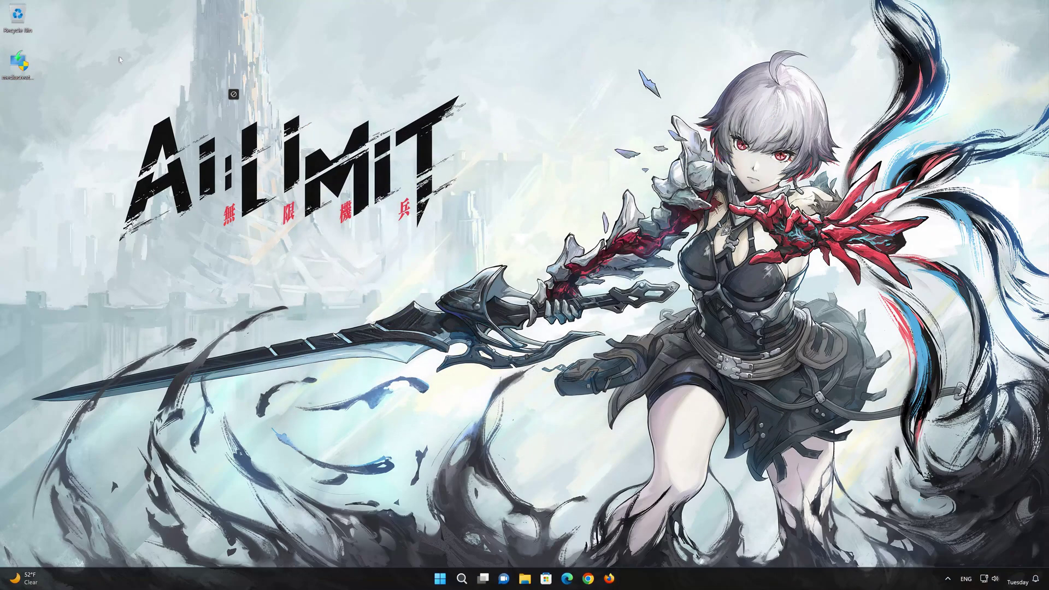
Run the media creation tool with permission to make changes, proceed to the language and edition selection, and dismiss the OneDrive backup notification.
double_click(22, 70)
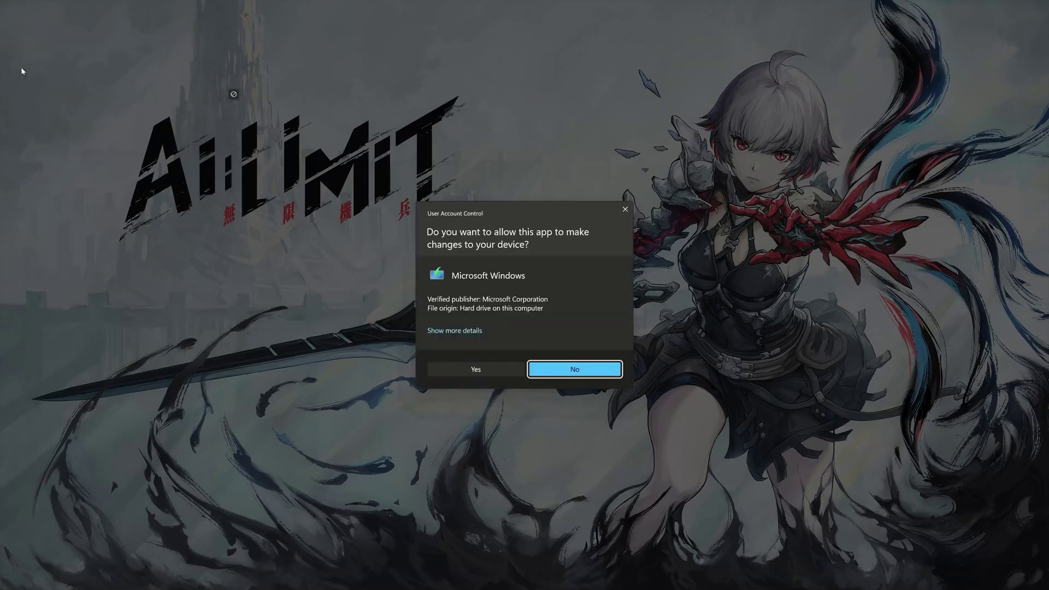
click(476, 370)
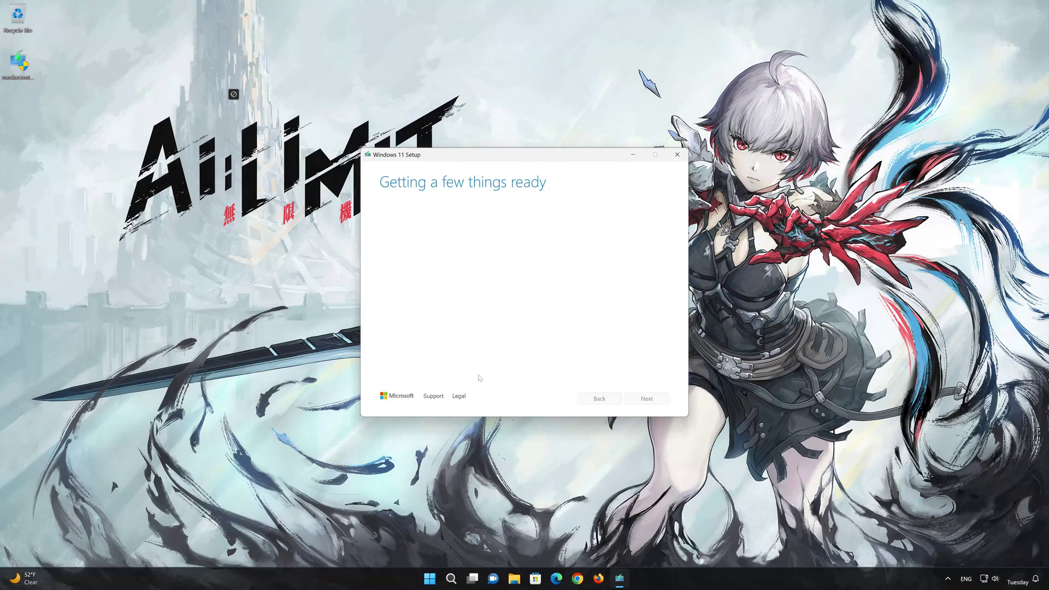
click(648, 399)
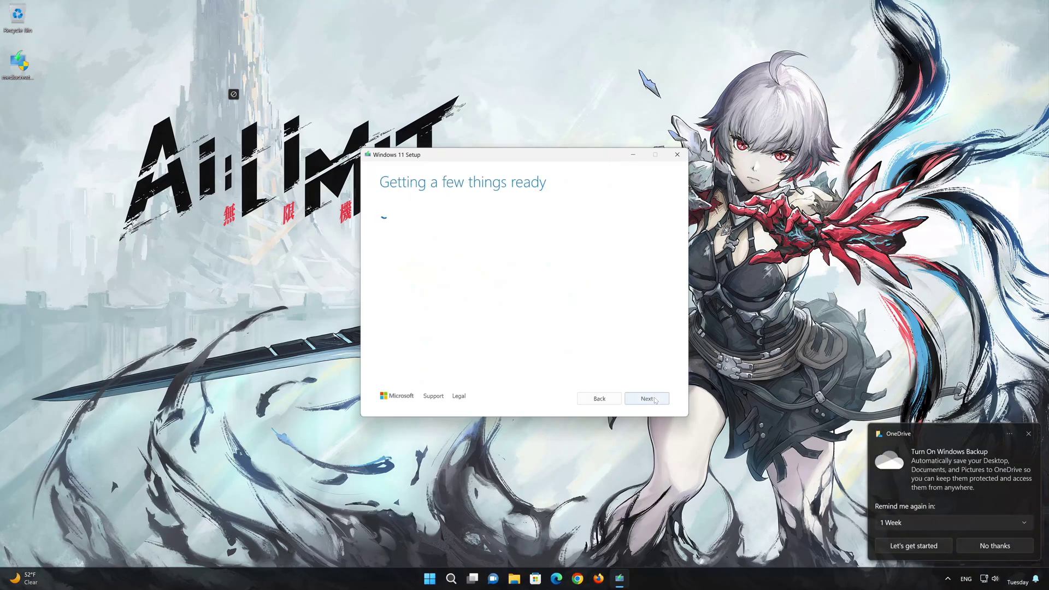
click(1028, 434)
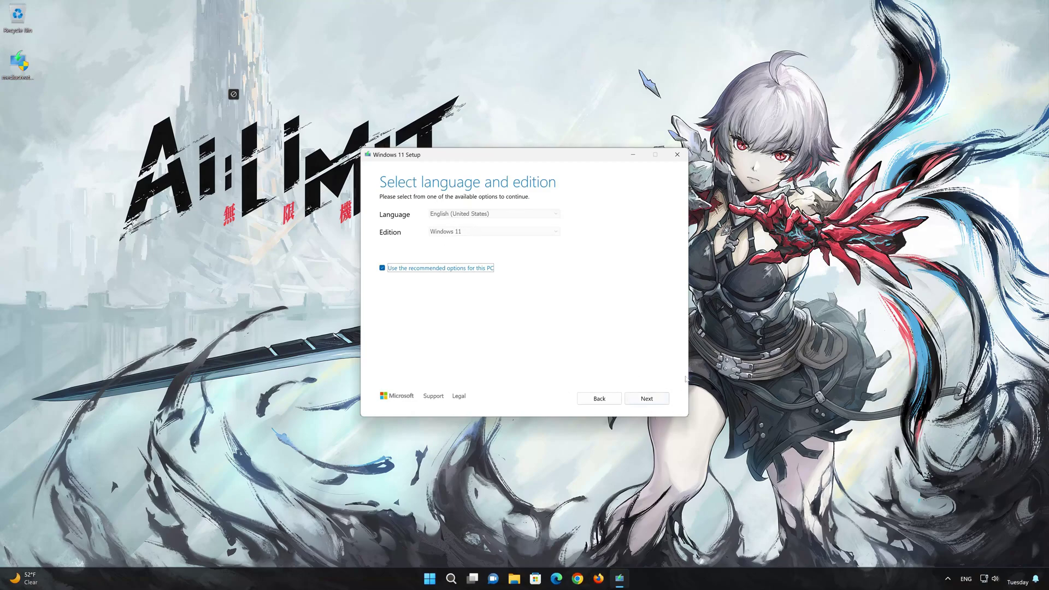
Keep the recommended language and edition, choose ISO file as the media, save it to the Desktop as Windows11, and finish the media creation wizard.
click(656, 402)
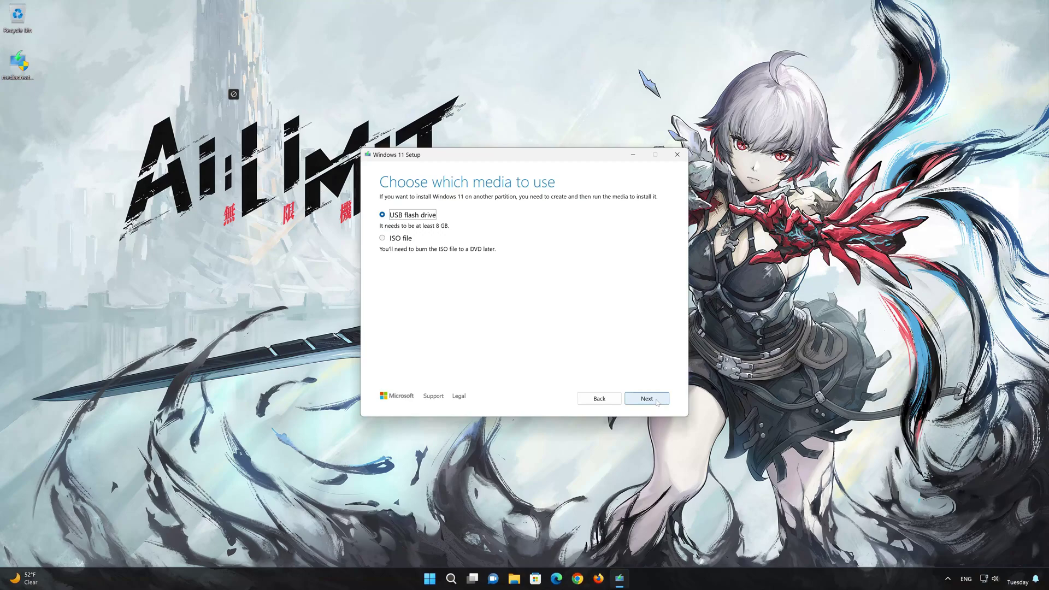
click(382, 239)
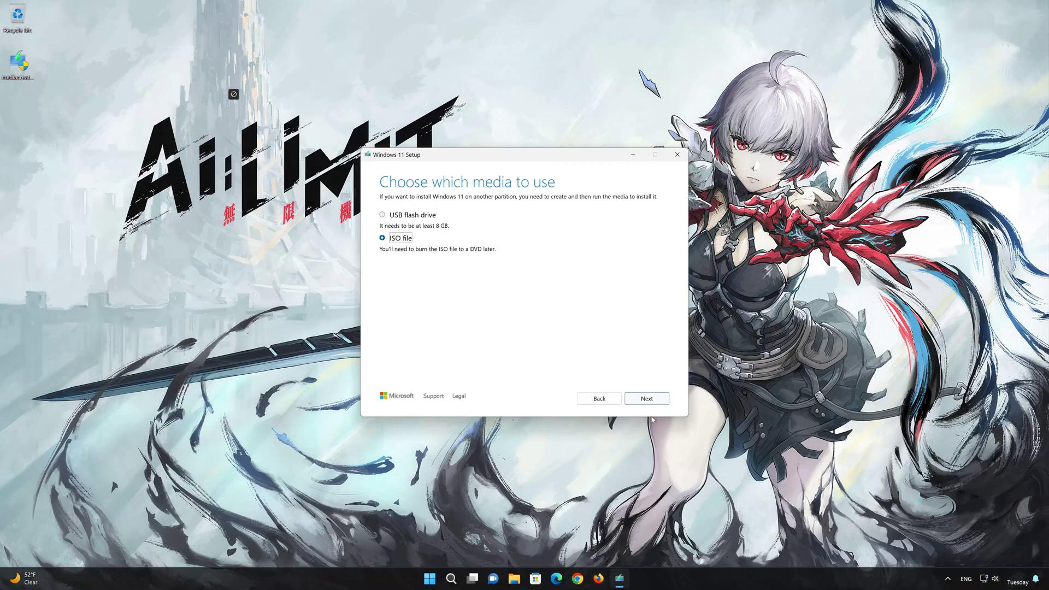
click(656, 399)
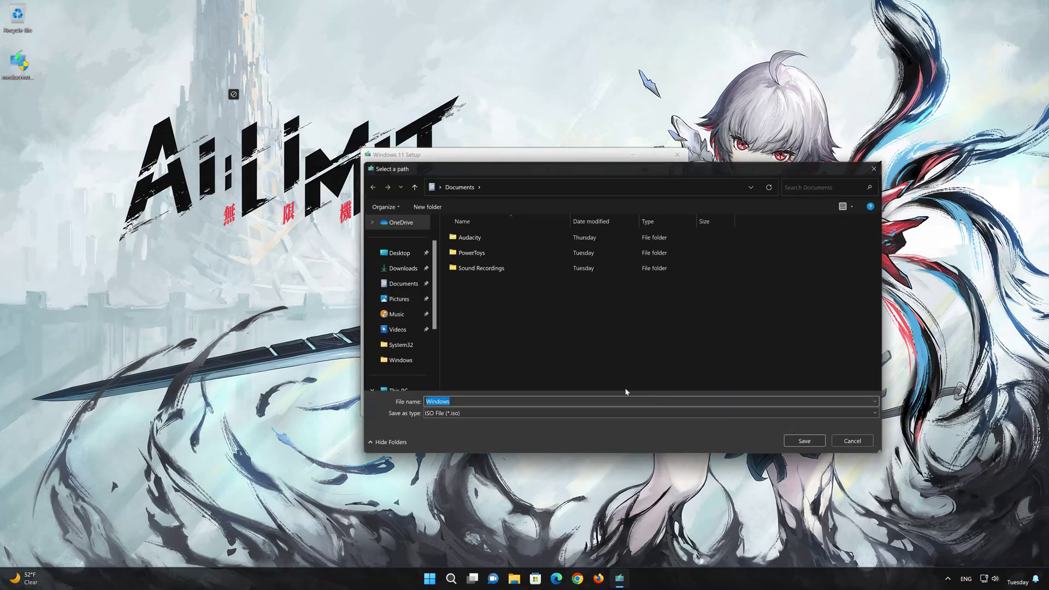
click(384, 253)
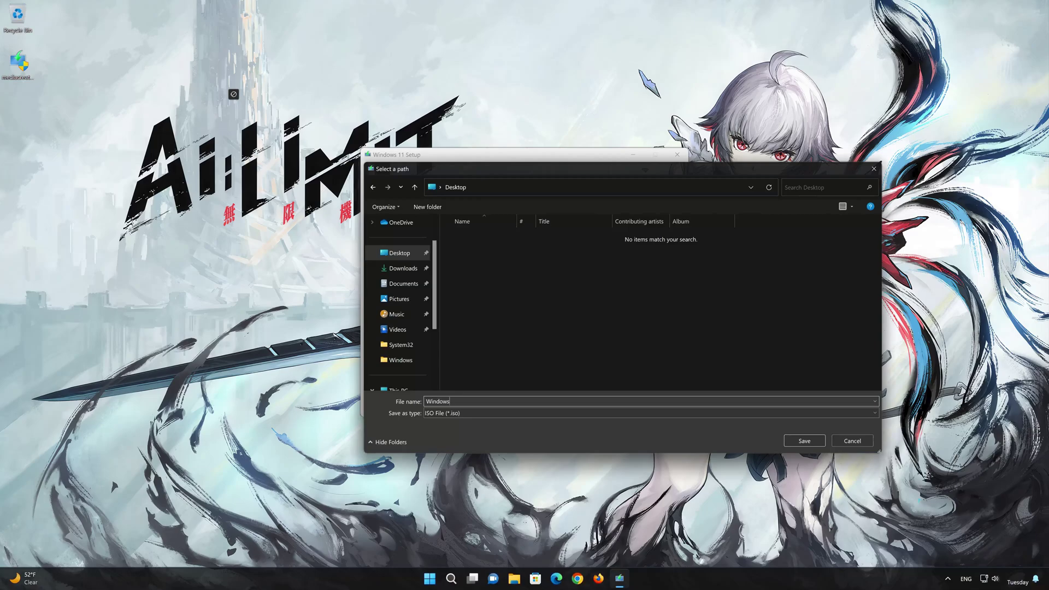
text(11)
click(808, 441)
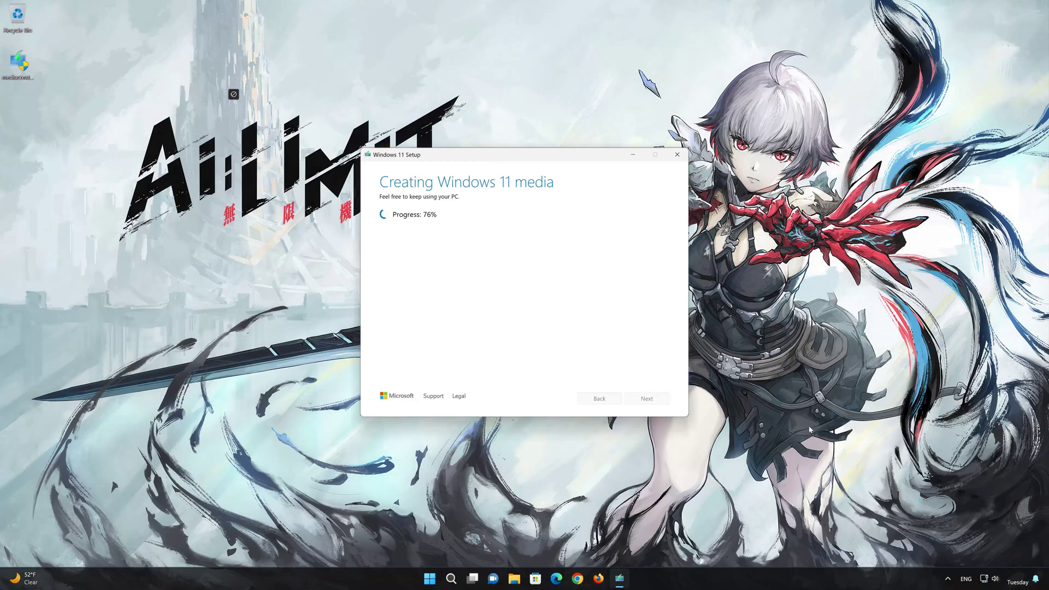
click(647, 398)
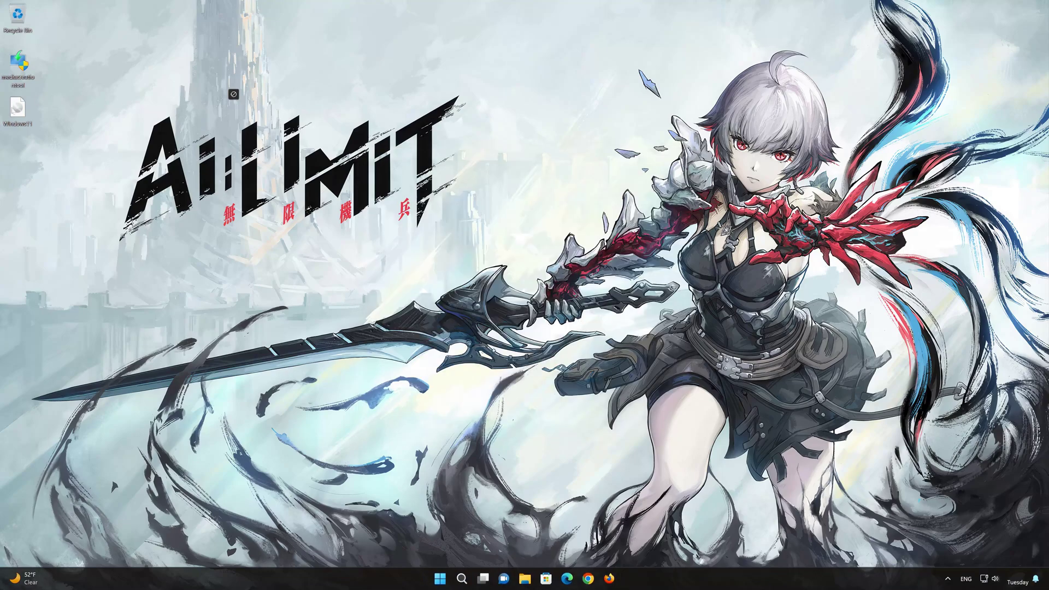
Mount the Windows11 ISO from the desktop, run its setup application, and allow it to make changes to the device.
click(18, 115)
double_click(18, 111)
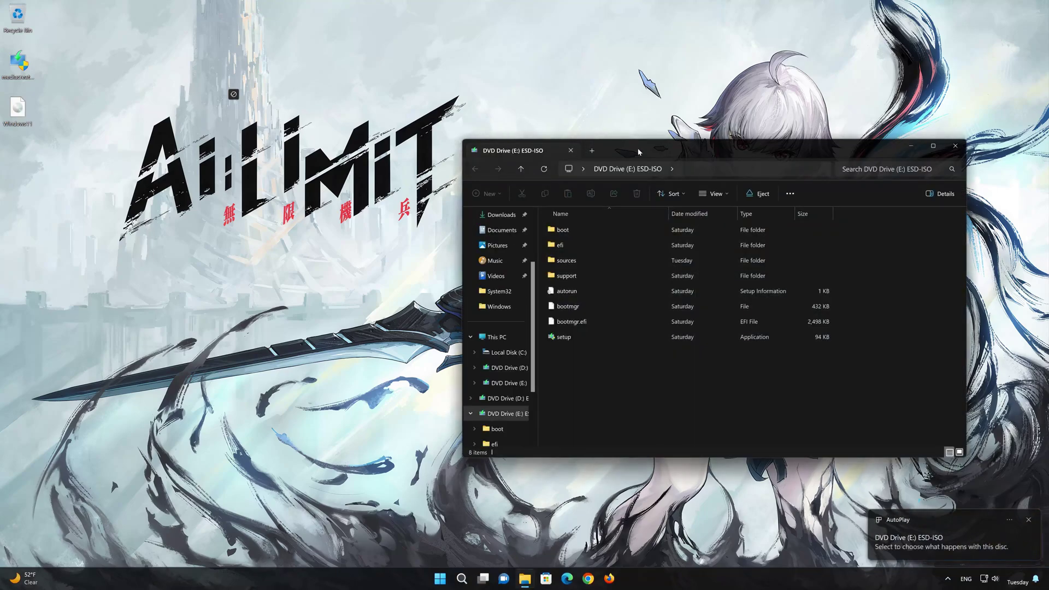
drag(637, 148, 532, 116)
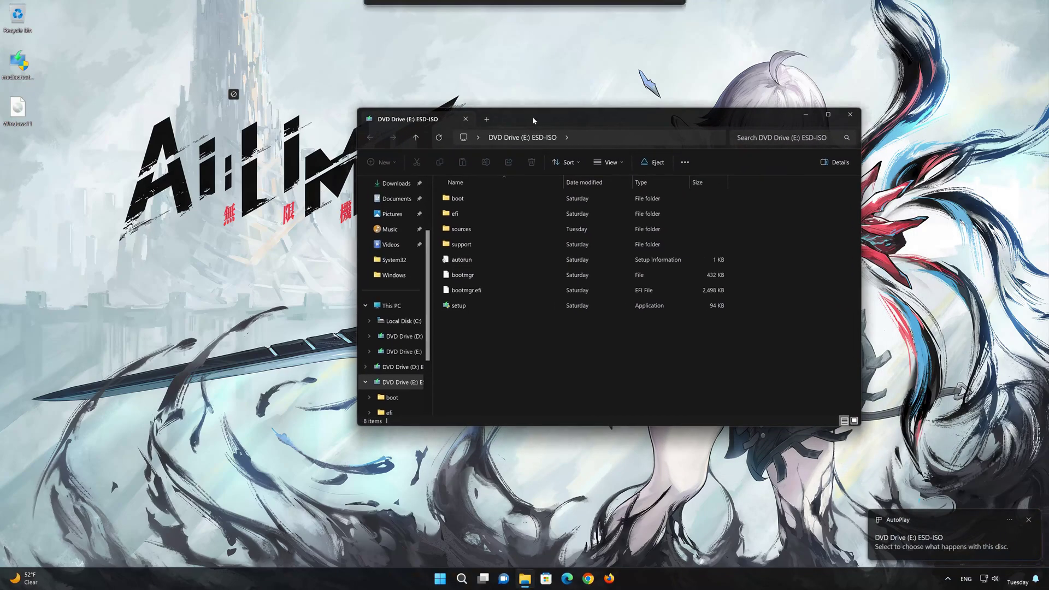
double_click(464, 304)
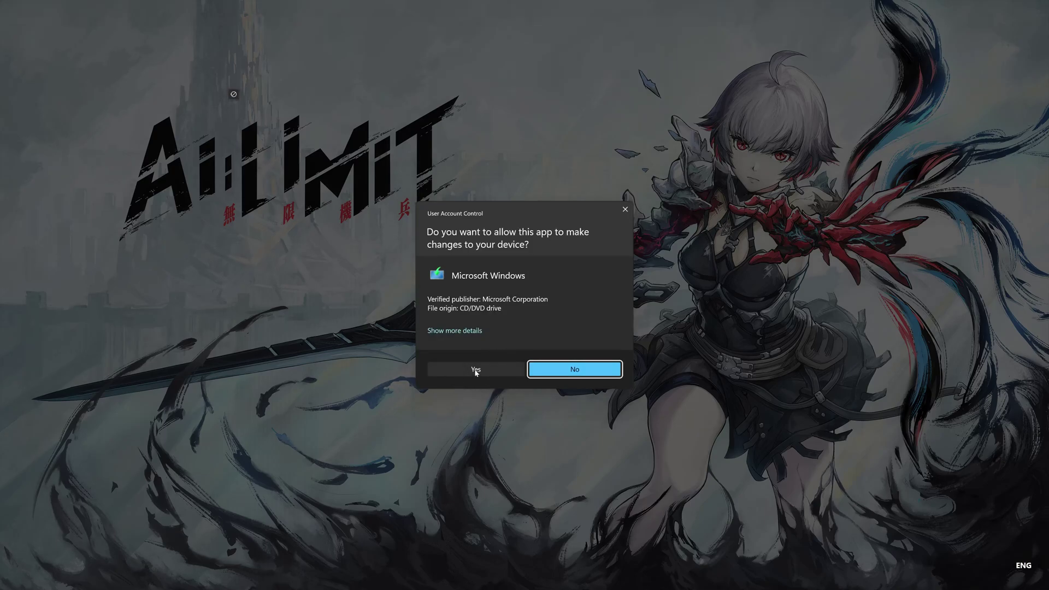
click(475, 369)
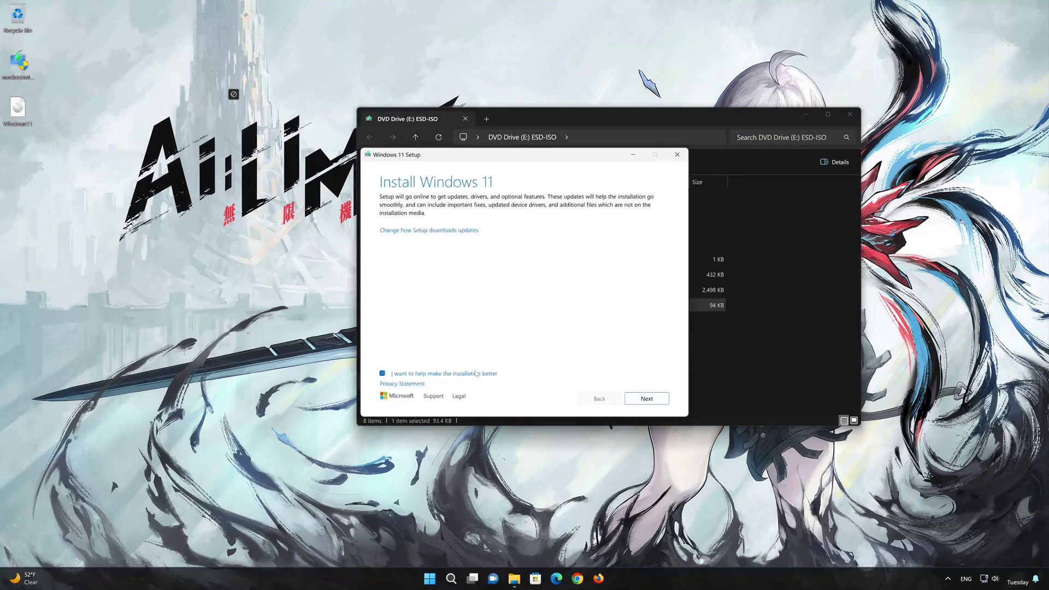
Close the ISO's folder window, proceed through Windows 11 Setup, and start installing Windows 11 Pro while keeping personal files and apps.
click(849, 114)
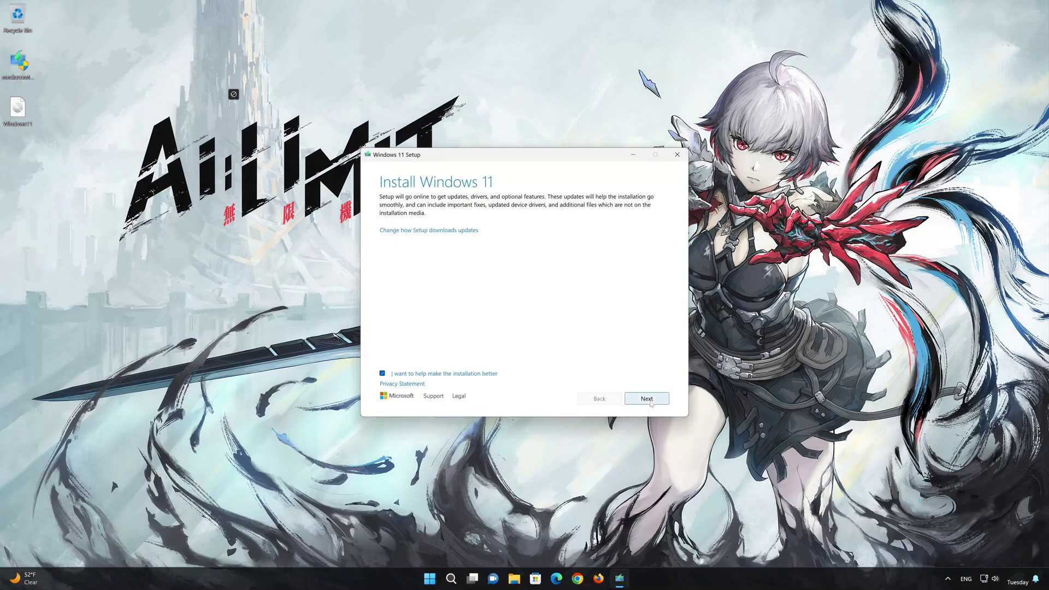
click(649, 402)
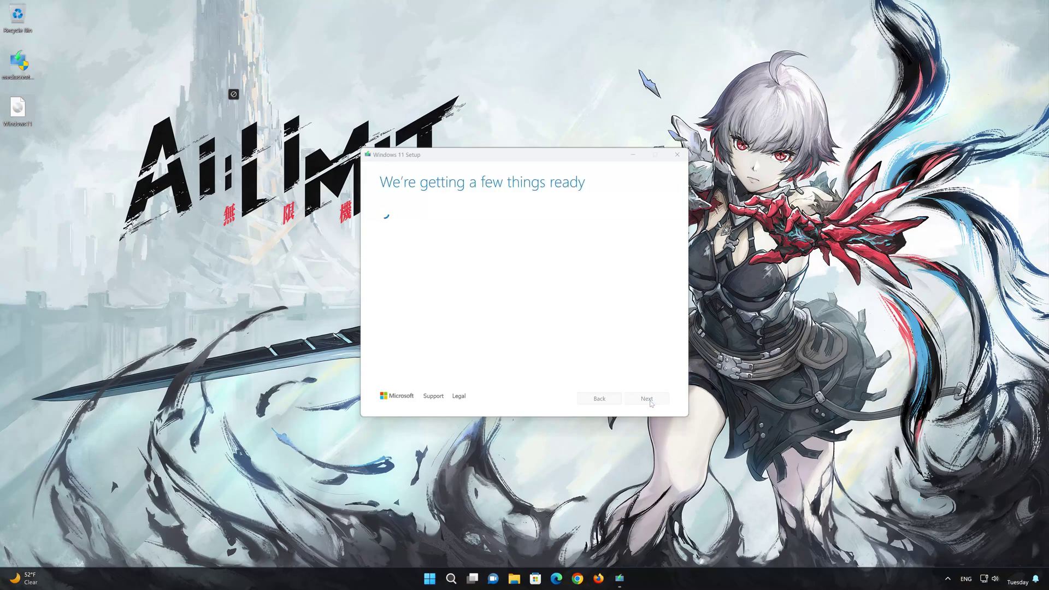
click(651, 400)
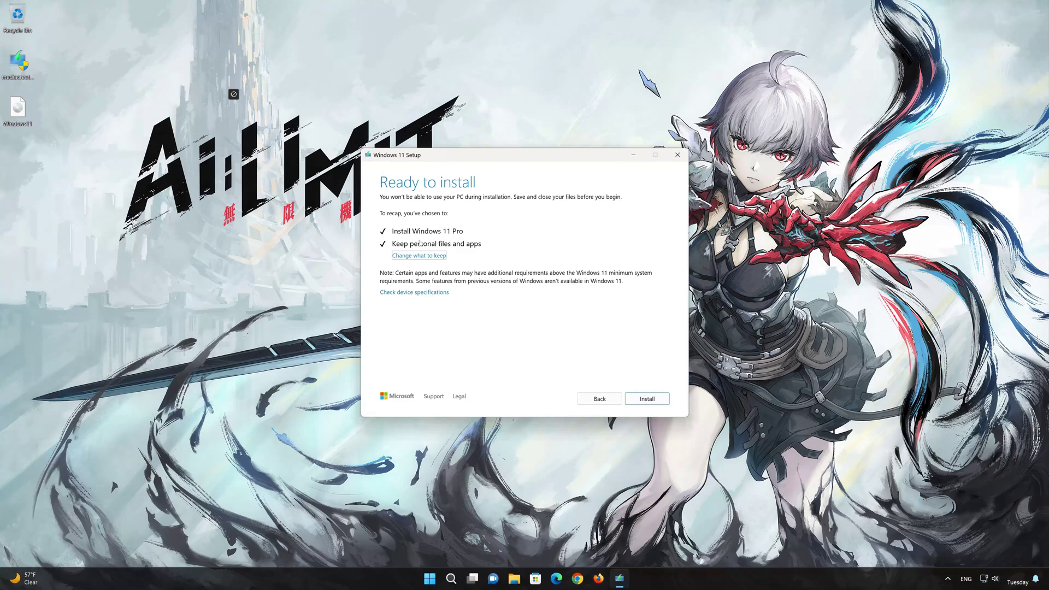
click(637, 399)
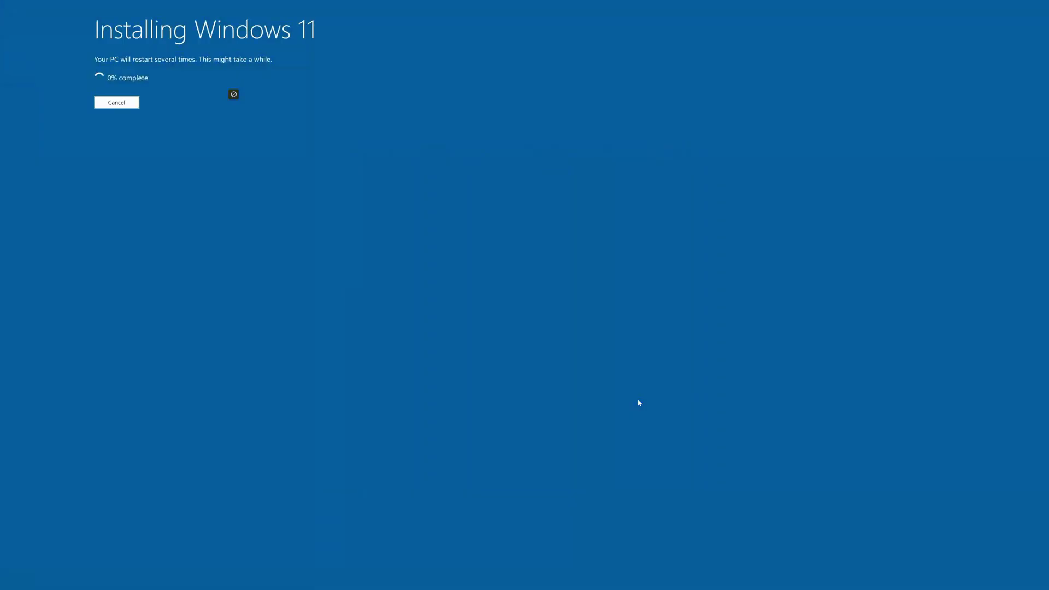